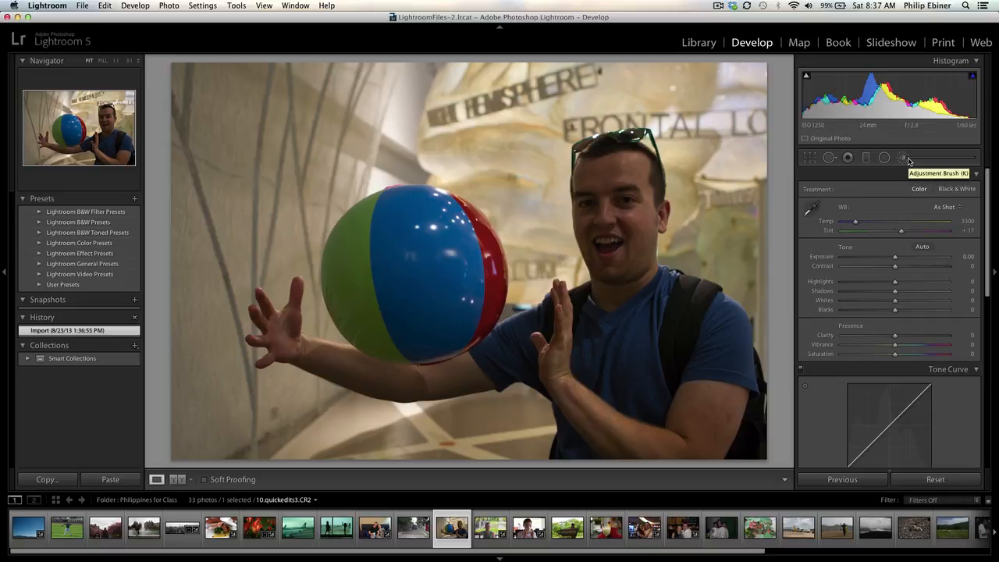
Activate the Adjustment Brush with a brush size of 18.3 and an exposure of 0.55.
{"action": "left_click", "coordinate": [903, 158]}
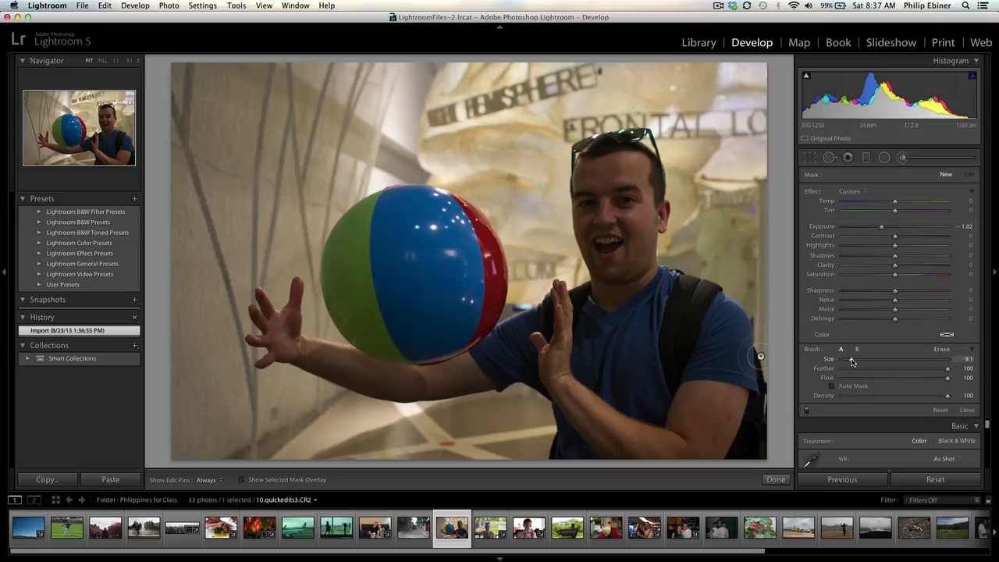
{"action": "mouse_move", "coordinate": [852, 360]}
{"action": "left_mouse_down"}
{"action": "mouse_move", "coordinate": [892, 369]}
{"action": "mouse_move", "coordinate": [872, 376]}
{"action": "mouse_move", "coordinate": [964, 377]}
{"action": "left_mouse_up"}
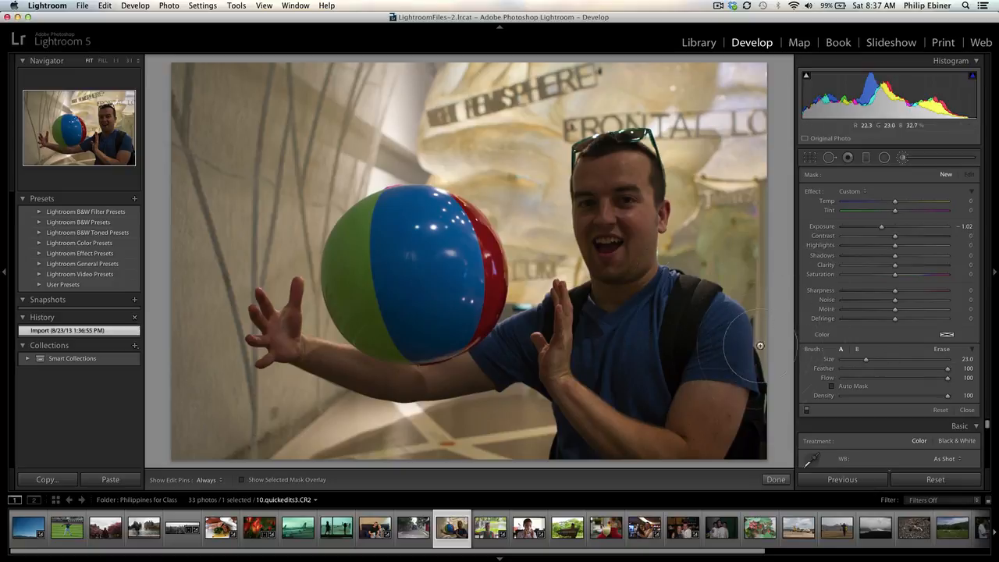
{"action": "left_click_drag", "start_coordinate": [865, 358], "coordinate": [861, 361]}
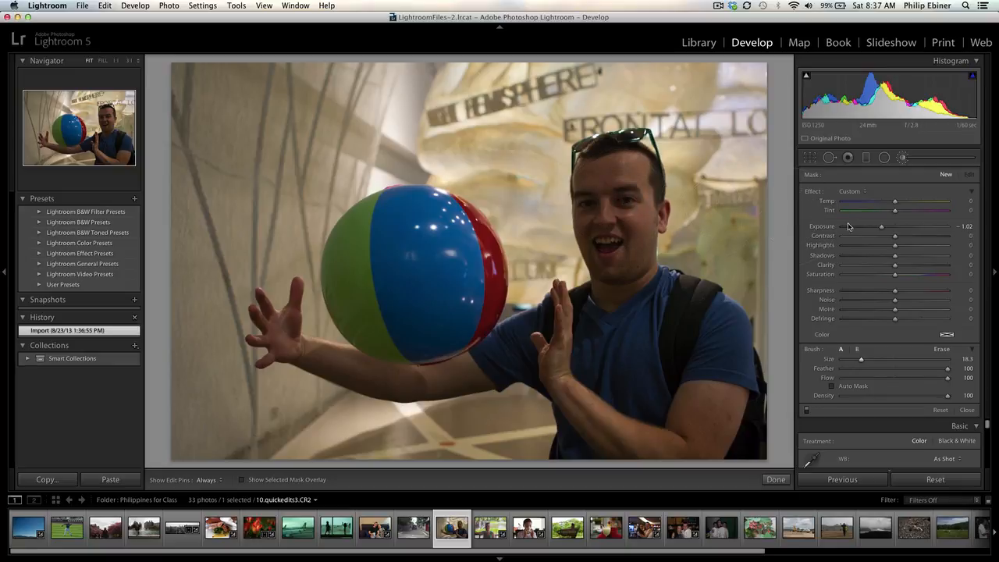
{"action": "left_click_drag", "start_coordinate": [885, 228], "coordinate": [895, 231]}
Paint one brush mask over the man's face, arms, hands, shirt, backpack and the beach ball.
{"action": "mouse_move", "coordinate": [620, 194]}
{"action": "left_mouse_down"}
{"action": "mouse_move", "coordinate": [619, 261]}
{"action": "mouse_move", "coordinate": [600, 179]}
{"action": "mouse_move", "coordinate": [615, 252]}
{"action": "left_mouse_up"}
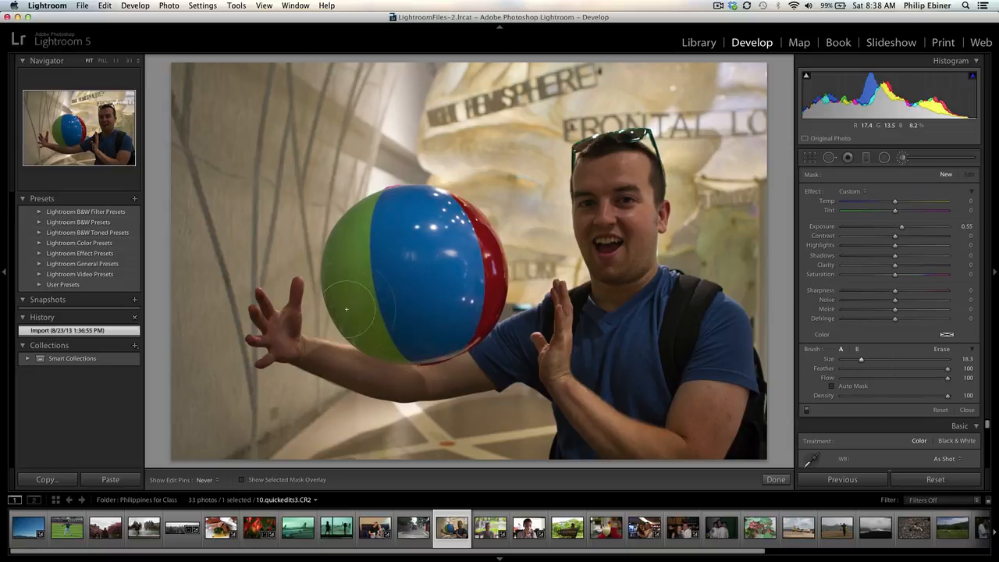
{"action": "mouse_move", "coordinate": [463, 282]}
{"action": "left_mouse_down"}
{"action": "mouse_move", "coordinate": [461, 227]}
{"action": "mouse_move", "coordinate": [420, 237]}
{"action": "left_mouse_up"}
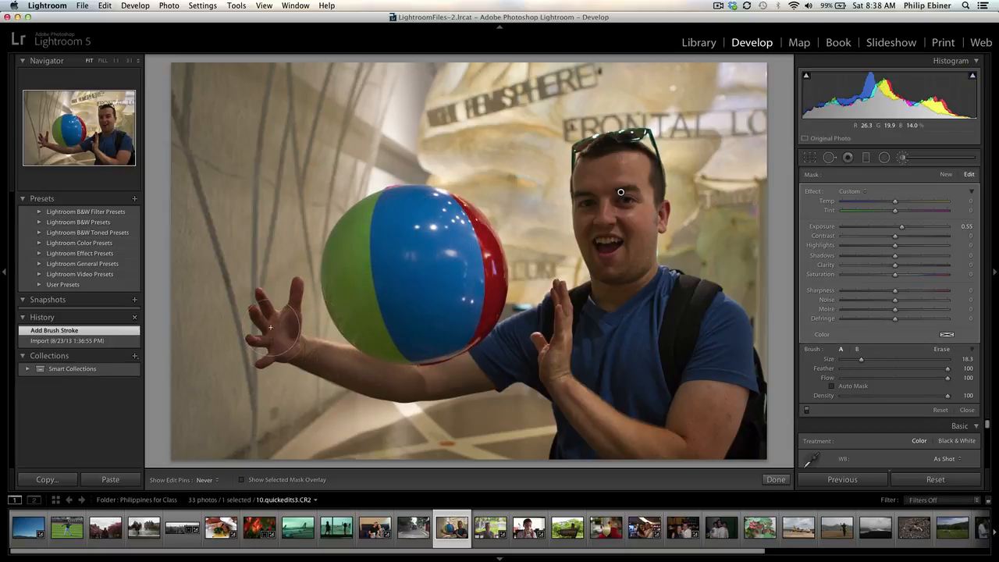
{"action": "left_click_drag", "start_coordinate": [367, 359], "coordinate": [424, 333]}
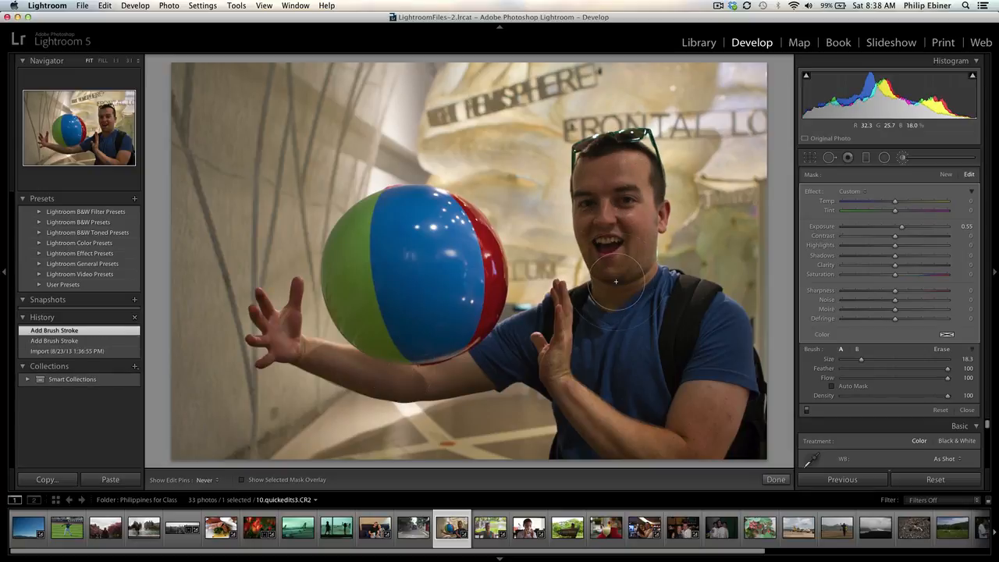
{"action": "key", "text": "h"}
{"action": "mouse_move", "coordinate": [596, 347]}
{"action": "left_mouse_down"}
{"action": "mouse_move", "coordinate": [554, 338]}
{"action": "mouse_move", "coordinate": [529, 345]}
{"action": "left_mouse_up"}
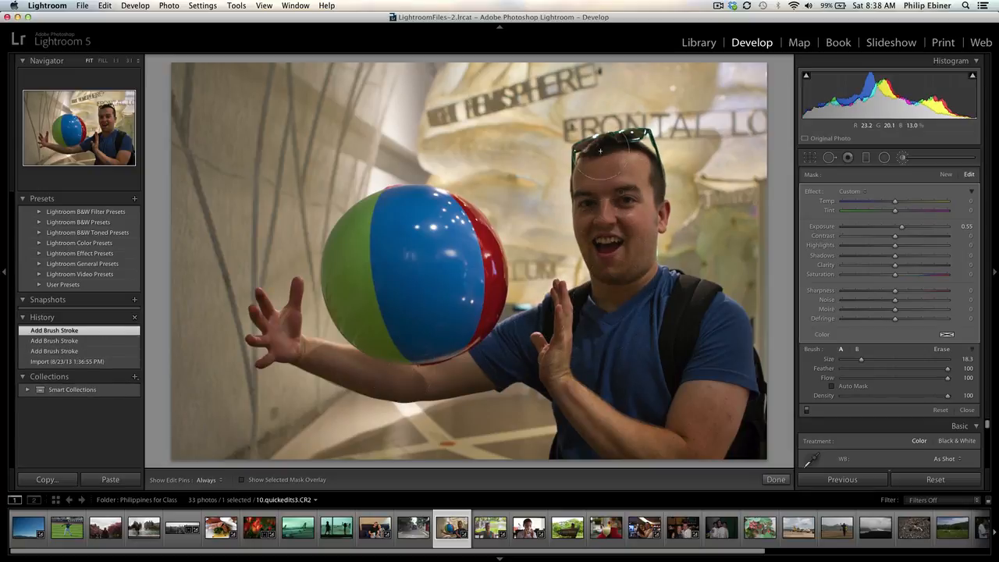
{"action": "left_click", "coordinate": [631, 370]}
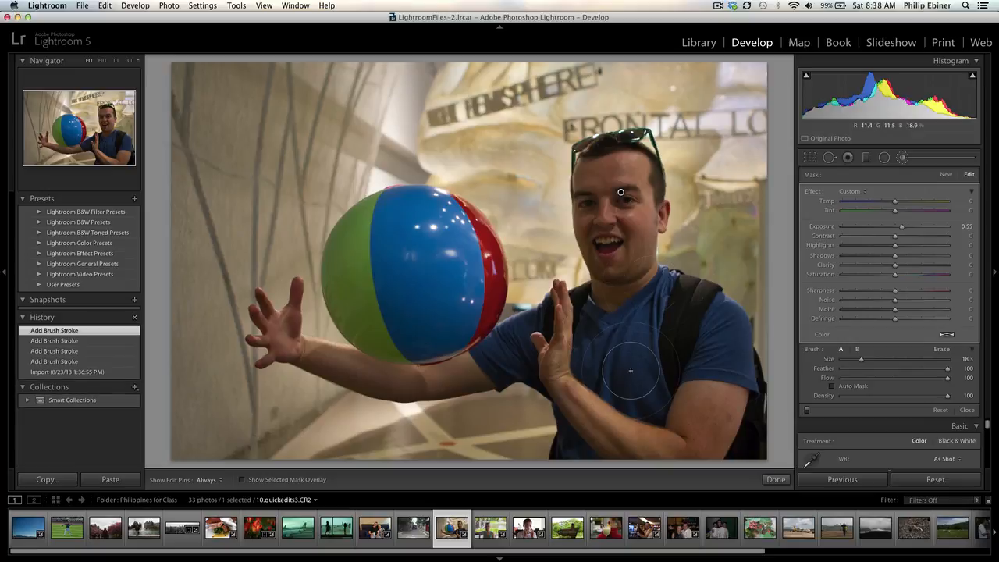
{"action": "mouse_move", "coordinate": [620, 191]}
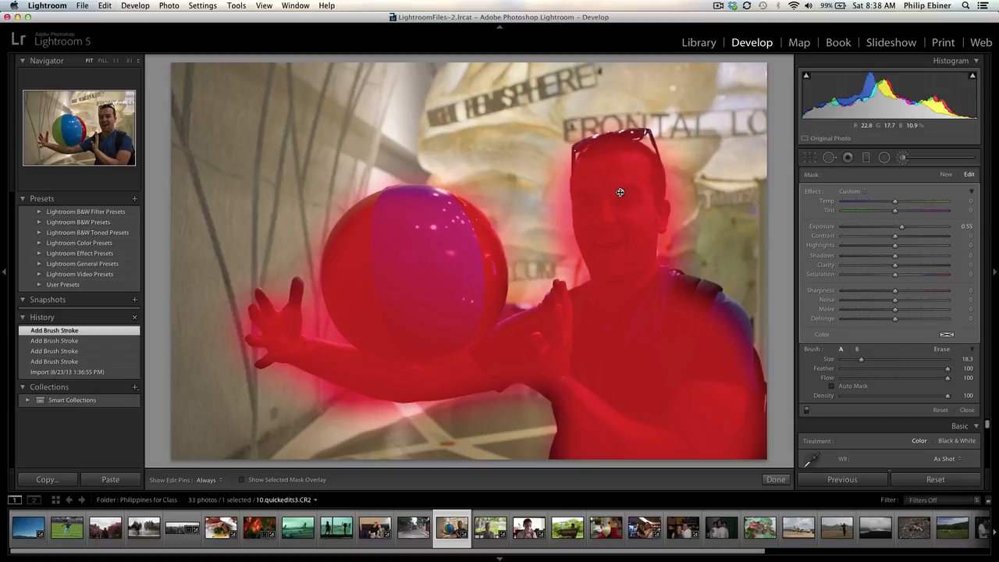
{"action": "key", "text": "h"}
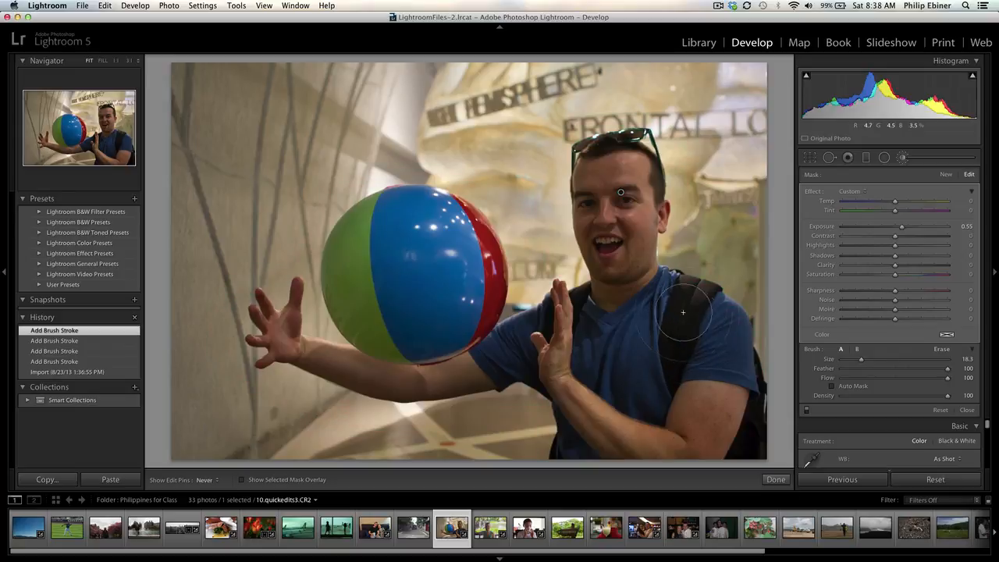
{"action": "left_click_drag", "start_coordinate": [710, 329], "coordinate": [622, 208]}
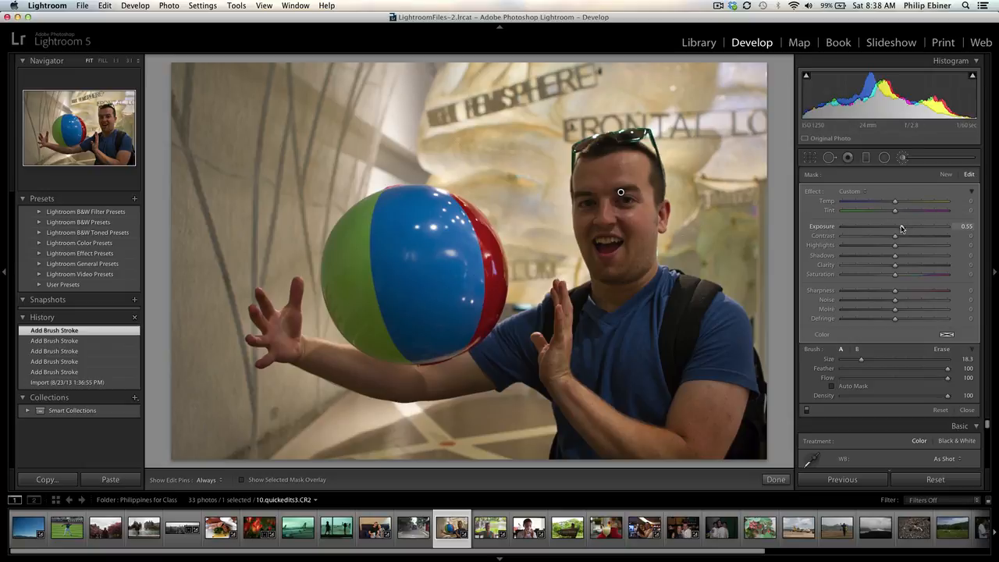
Set the painted mask's exposure to 0.71, contrast to 12, shadows to 36, clarity to 13 and saturation to 49.
{"action": "left_click_drag", "start_coordinate": [904, 228], "coordinate": [903, 255]}
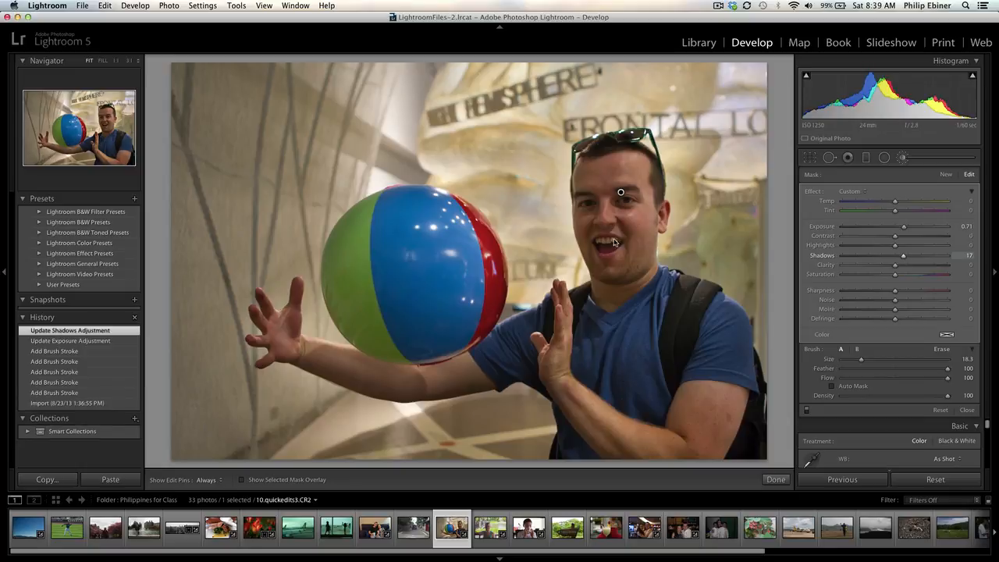
{"action": "left_click", "coordinate": [909, 256]}
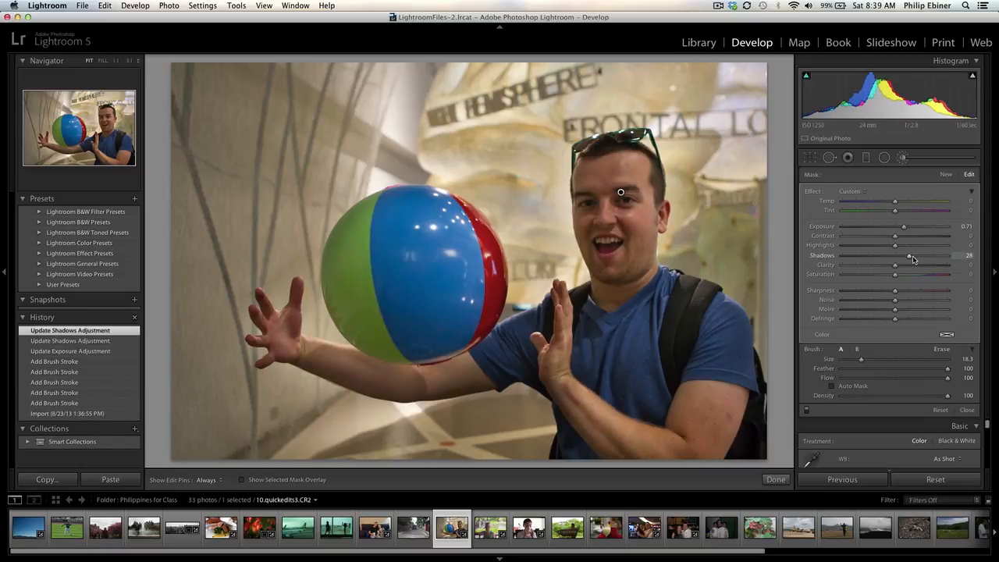
{"action": "left_click", "coordinate": [913, 257]}
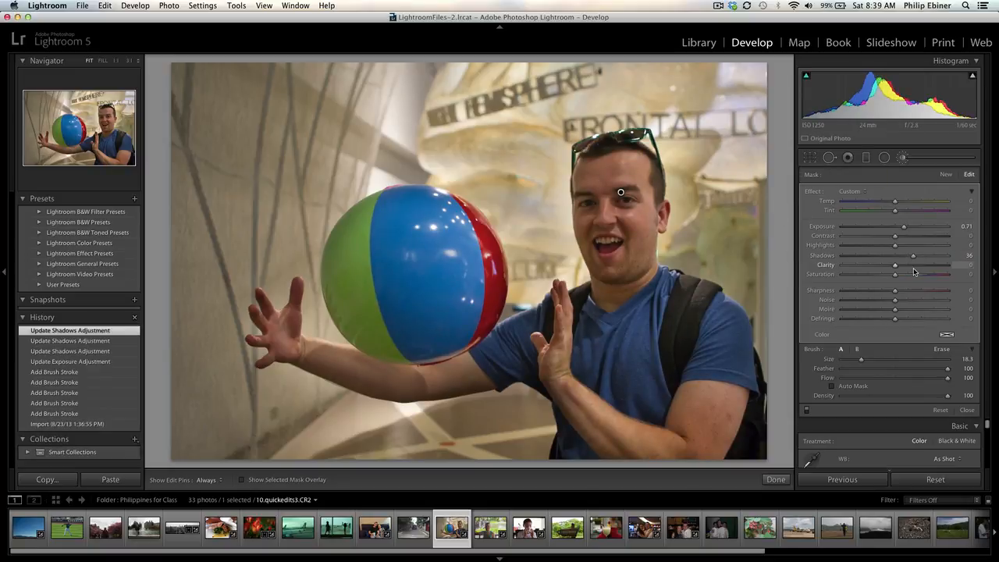
{"action": "mouse_move", "coordinate": [913, 268]}
{"action": "left_mouse_down"}
{"action": "mouse_move", "coordinate": [902, 267]}
{"action": "mouse_move", "coordinate": [921, 278]}
{"action": "left_mouse_up"}
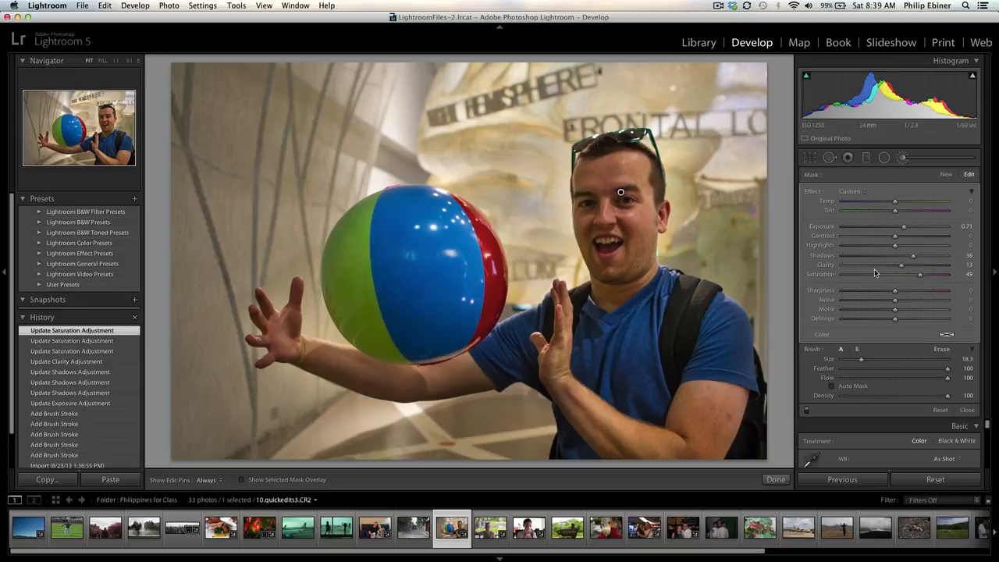
{"action": "left_click", "coordinate": [902, 236]}
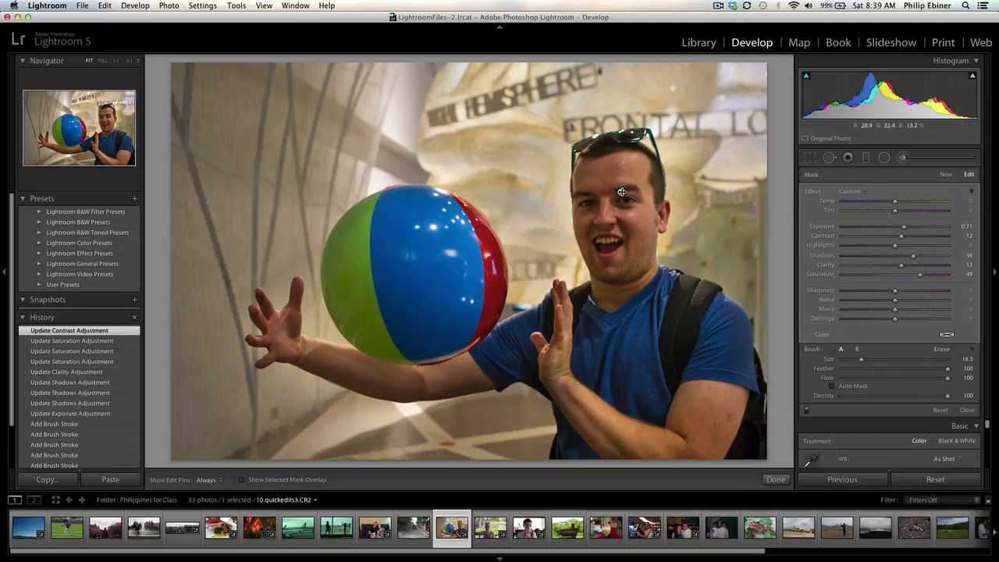
Compare the photo with and without the brush adjustments on the man and ball, and finish the brush edit.
{"action": "left_click", "coordinate": [805, 411]}
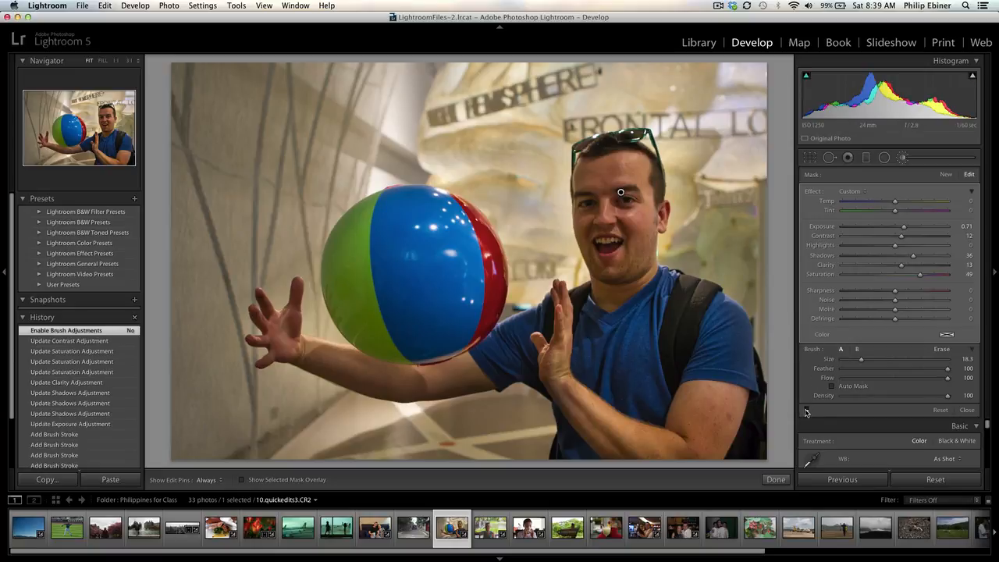
{"action": "left_click", "coordinate": [806, 411]}
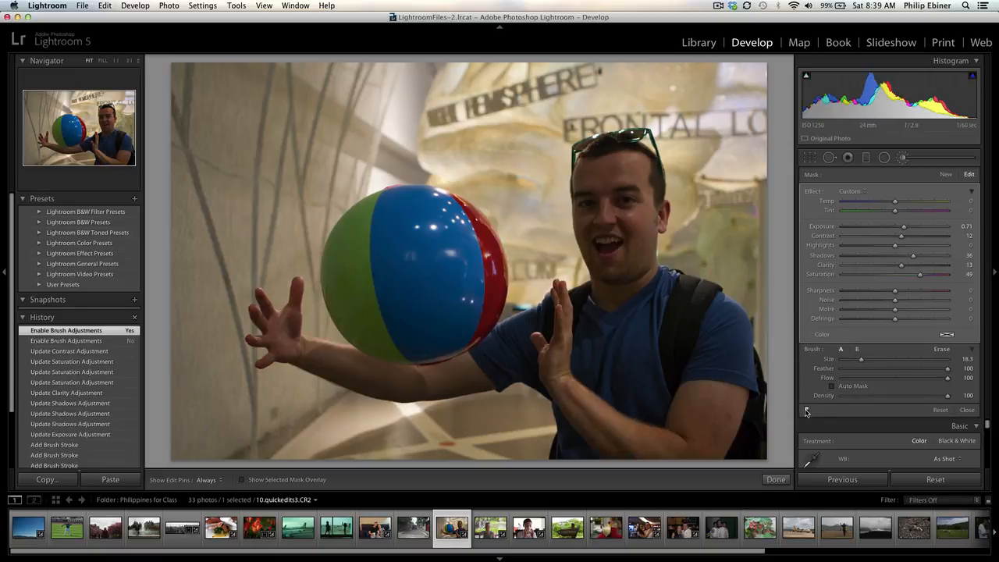
{"action": "left_click", "coordinate": [807, 411]}
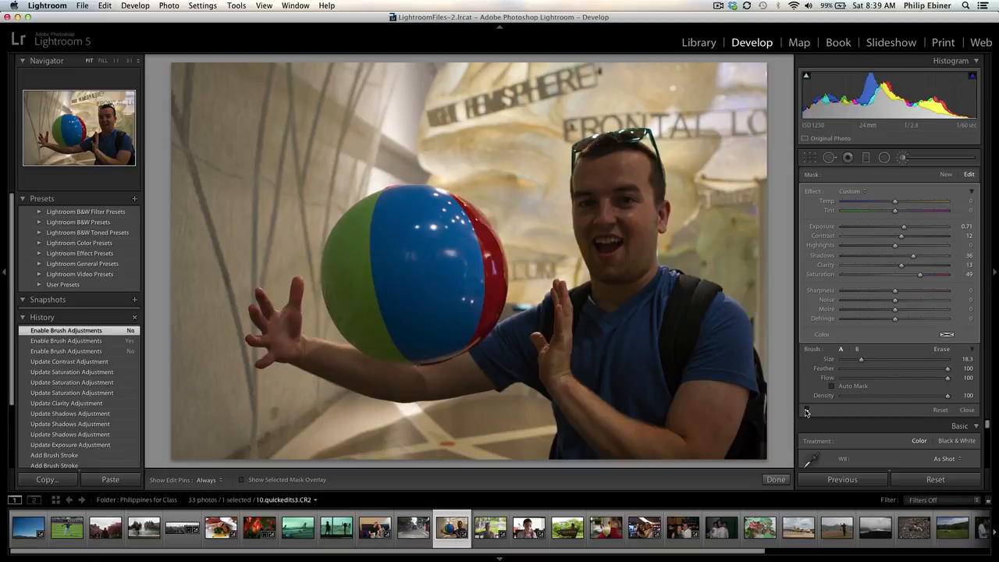
{"action": "left_click", "coordinate": [806, 411]}
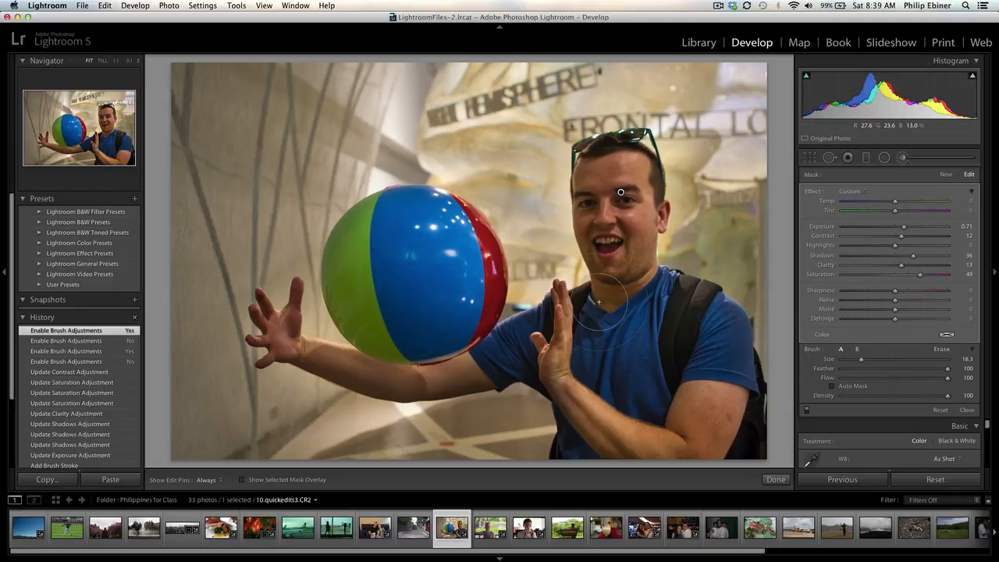
{"action": "left_click", "coordinate": [776, 480]}
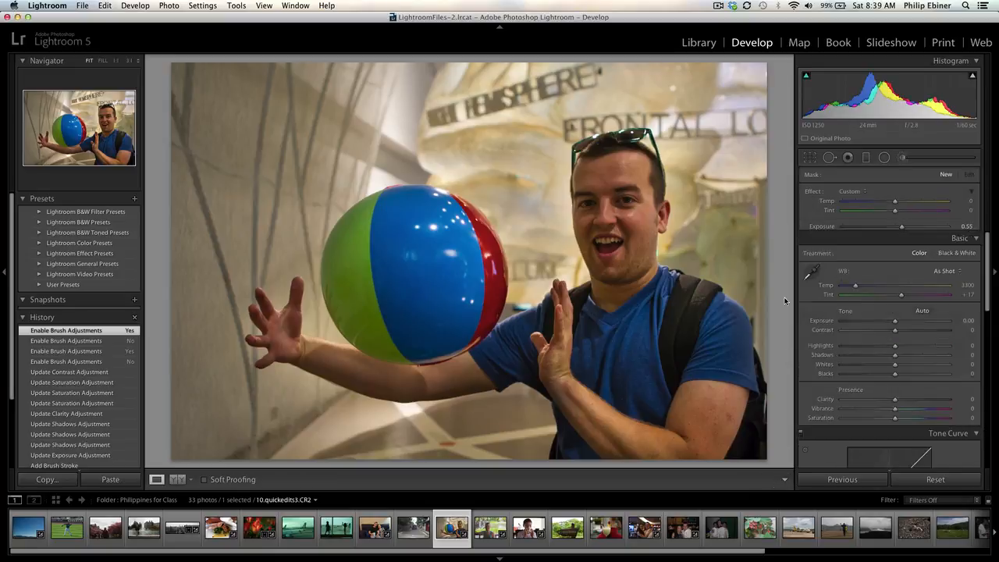
Create a second Adjustment Brush mask and paint it over the beach ball only.
{"action": "left_click", "coordinate": [902, 157]}
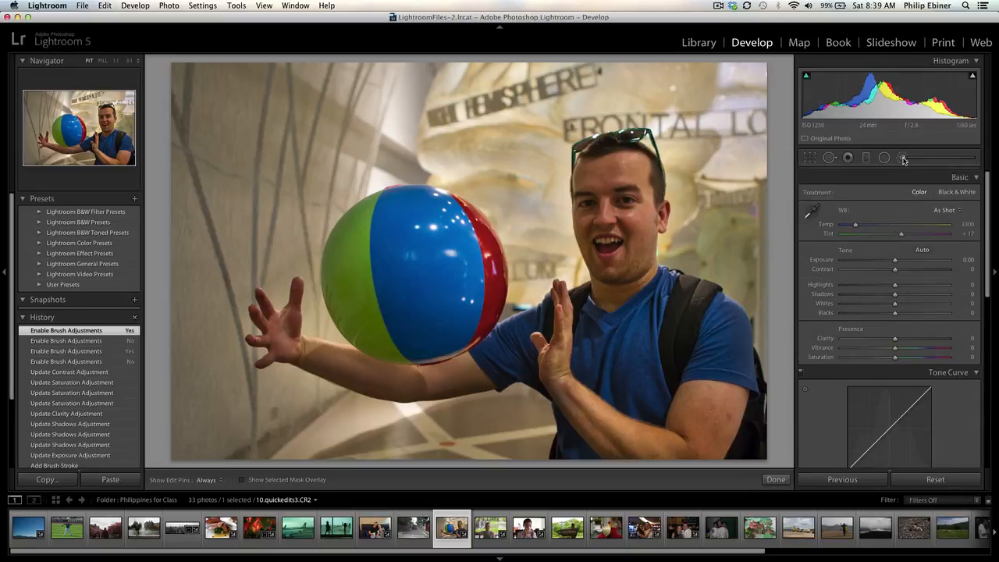
{"action": "key", "text": "h"}
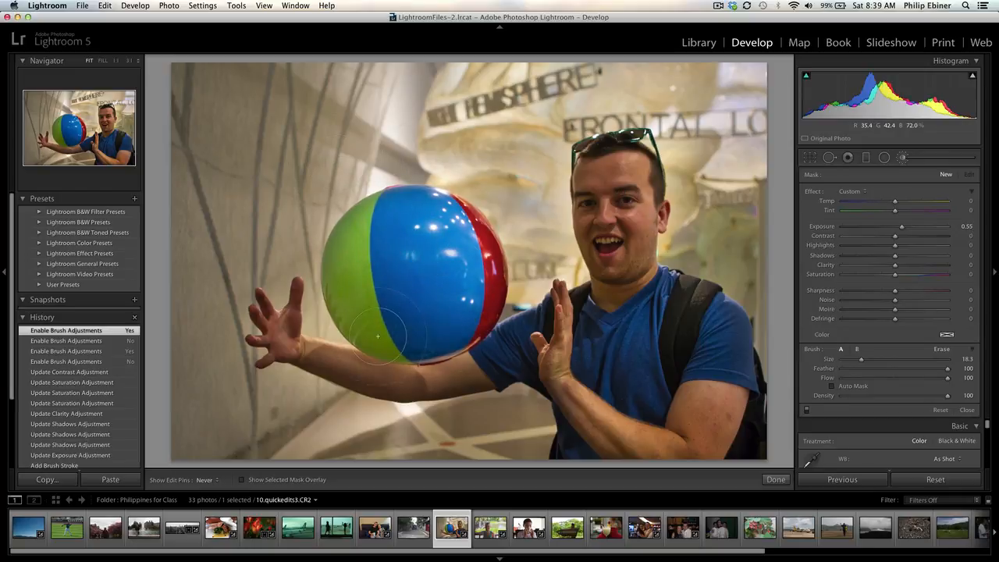
{"action": "left_click_drag", "start_coordinate": [372, 232], "coordinate": [364, 256]}
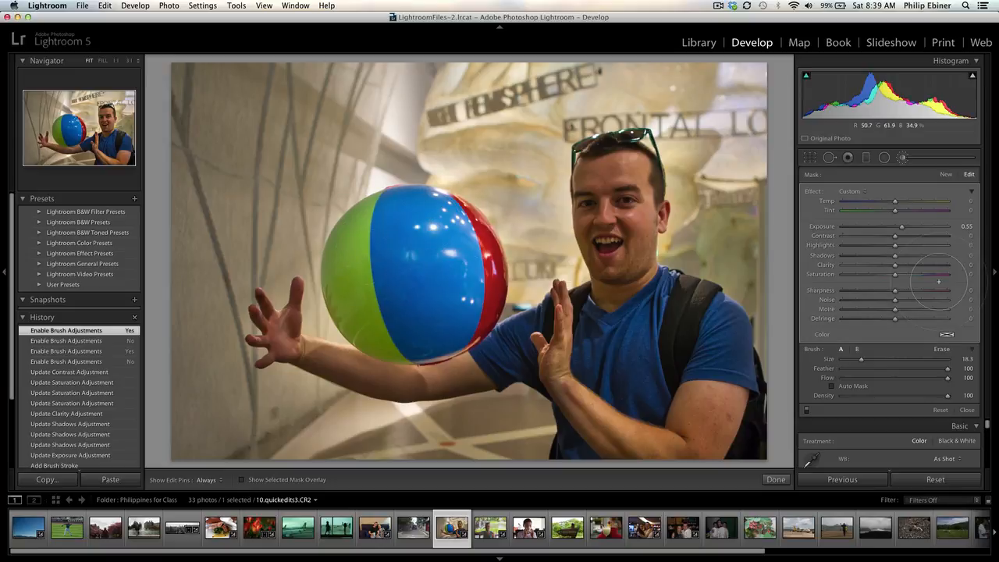
Set the beach ball mask's saturation to 60, contrast to 55 and exposure to 0.74.
{"action": "mouse_move", "coordinate": [900, 275]}
{"action": "left_mouse_down"}
{"action": "mouse_move", "coordinate": [937, 278]}
{"action": "mouse_move", "coordinate": [927, 278]}
{"action": "left_mouse_up"}
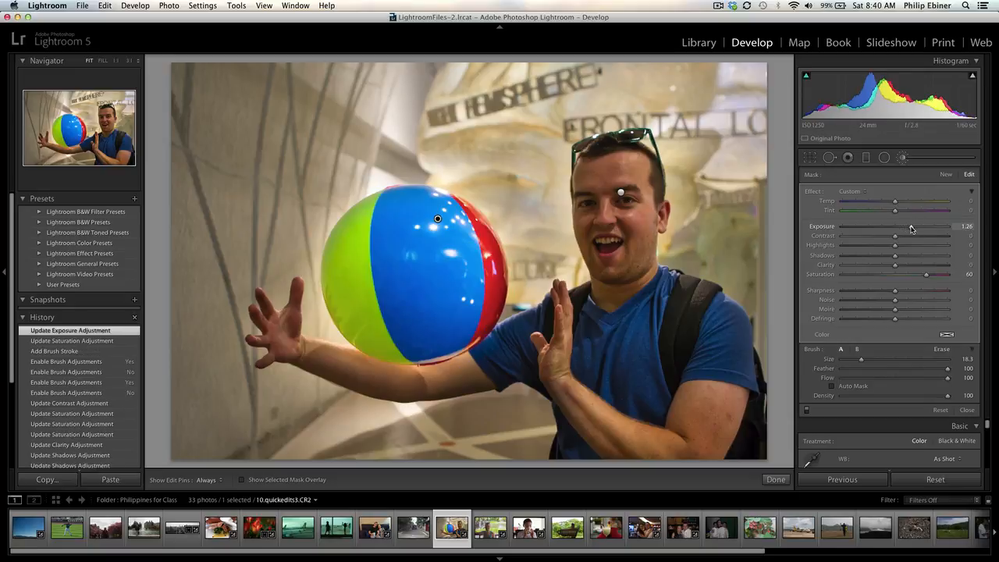
{"action": "left_click_drag", "start_coordinate": [896, 237], "coordinate": [908, 240]}
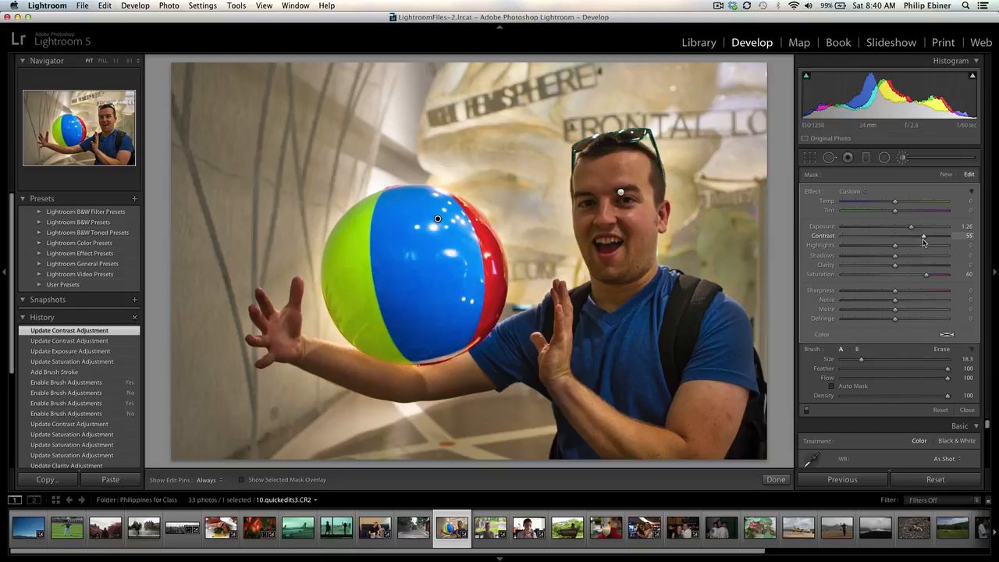
{"action": "left_click_drag", "start_coordinate": [911, 226], "coordinate": [906, 229]}
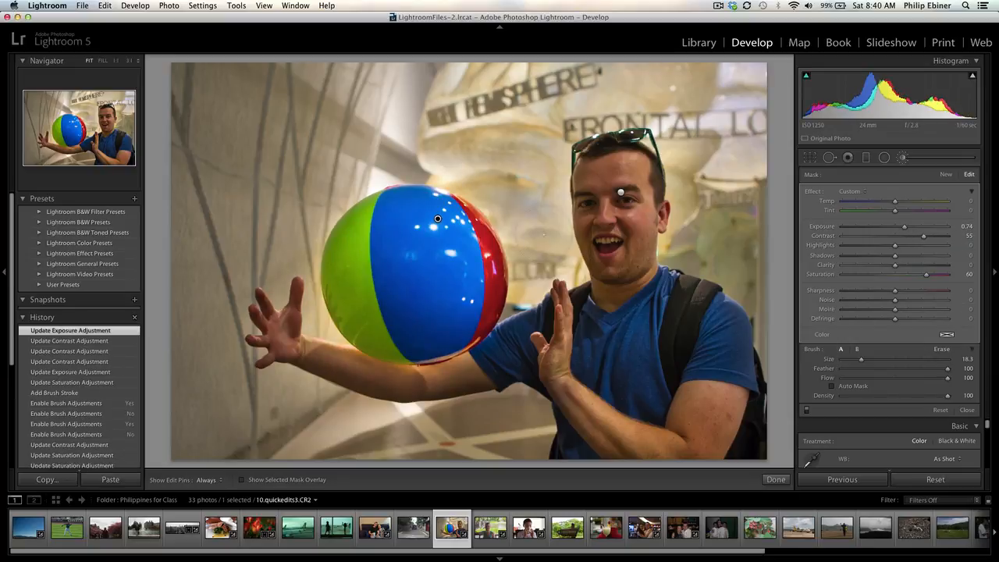
Check the beach ball edit by turning the brush adjustments off and on, and close the brush.
{"action": "left_click", "coordinate": [808, 410]}
{"action": "left_click", "coordinate": [807, 410]}
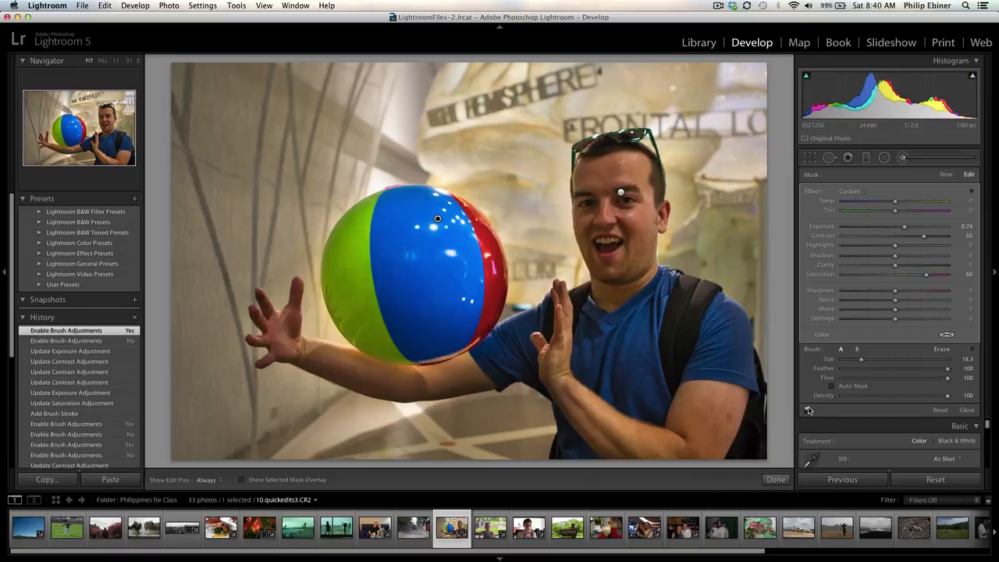
{"action": "left_click", "coordinate": [774, 479]}
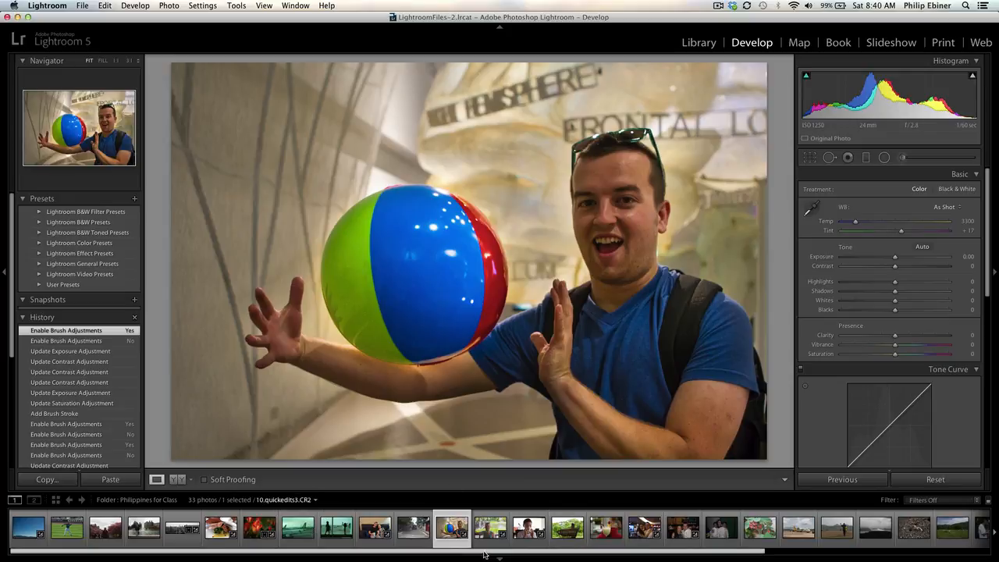
Open the photo 2.exposure3.CR2 and zoom in on the waving man's face and raised arm.
{"action": "left_click_drag", "start_coordinate": [468, 553], "coordinate": [687, 551]}
{"action": "left_click", "coordinate": [567, 534]}
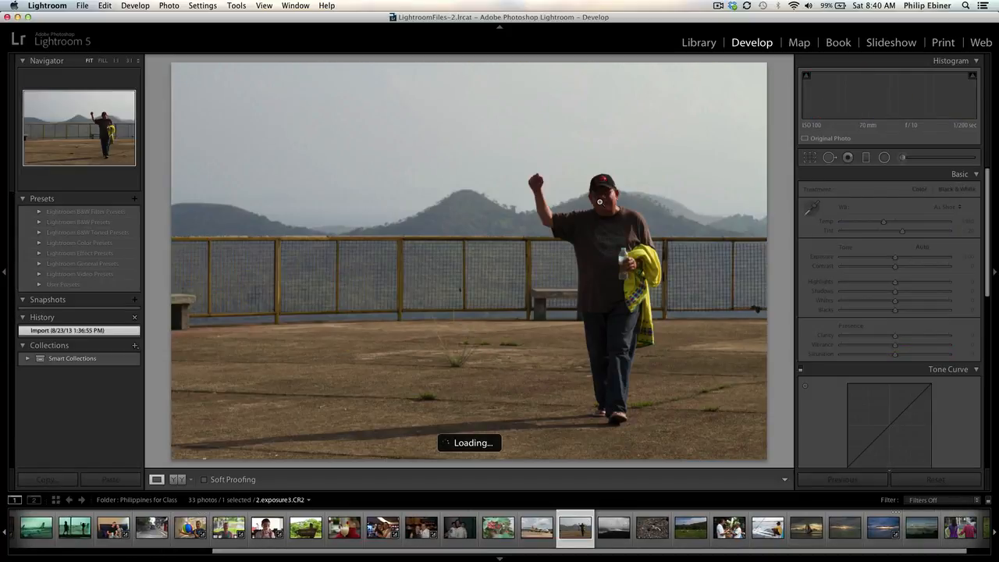
{"action": "left_click", "coordinate": [619, 204]}
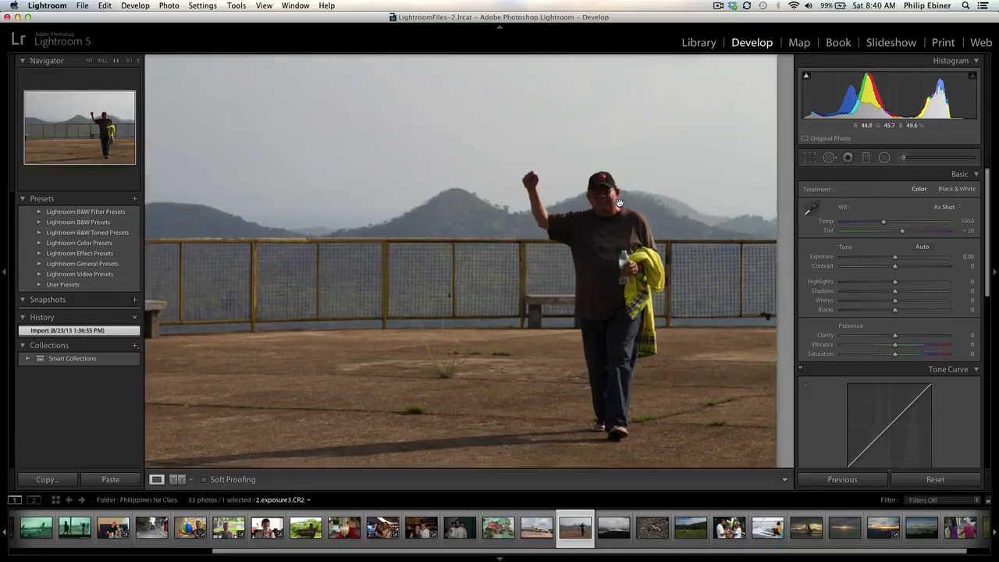
{"action": "left_click_drag", "start_coordinate": [651, 179], "coordinate": [642, 216]}
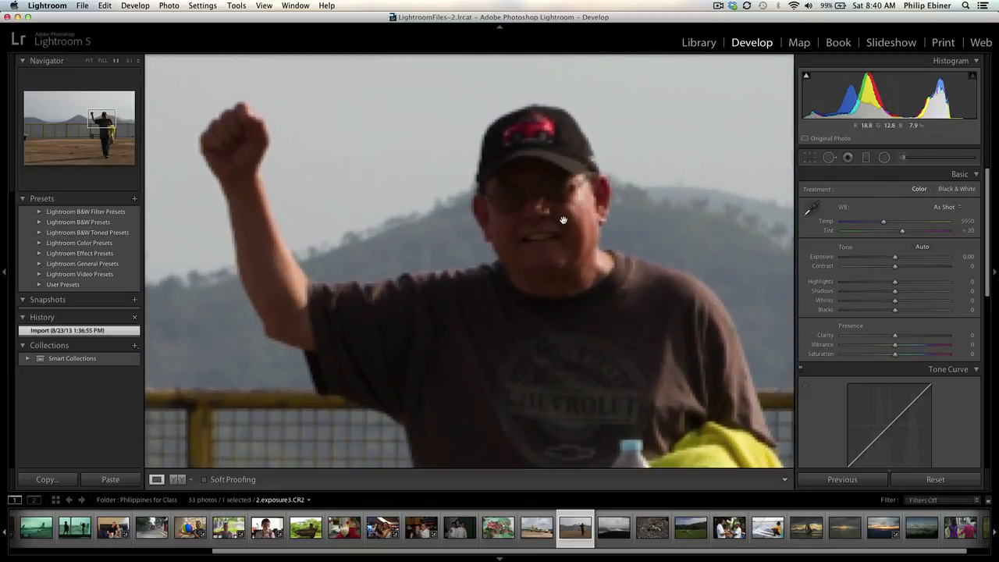
{"action": "mouse_move", "coordinate": [563, 220]}
{"action": "left_mouse_down"}
{"action": "mouse_move", "coordinate": [562, 188]}
{"action": "mouse_move", "coordinate": [569, 222]}
{"action": "left_mouse_up"}
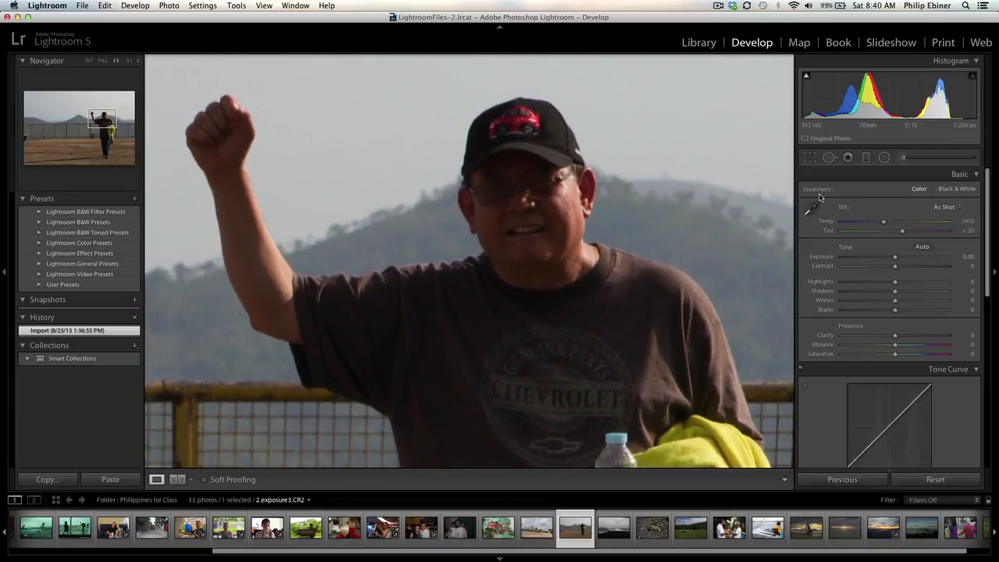
Paint an Adjustment Brush mask with exposure 0.55 over the man's face and his raised fist and arm.
{"action": "left_click", "coordinate": [902, 157]}
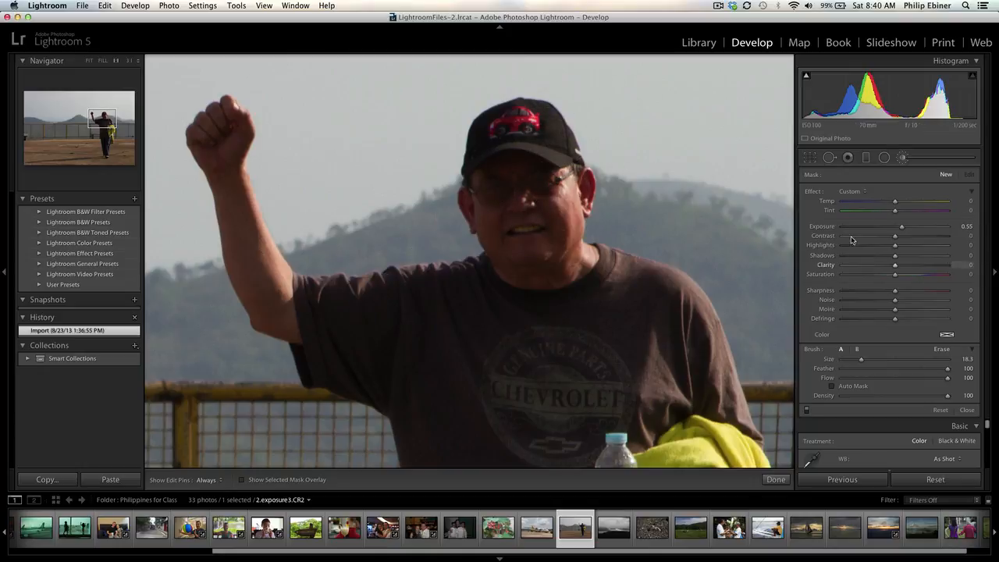
{"action": "key", "text": "h"}
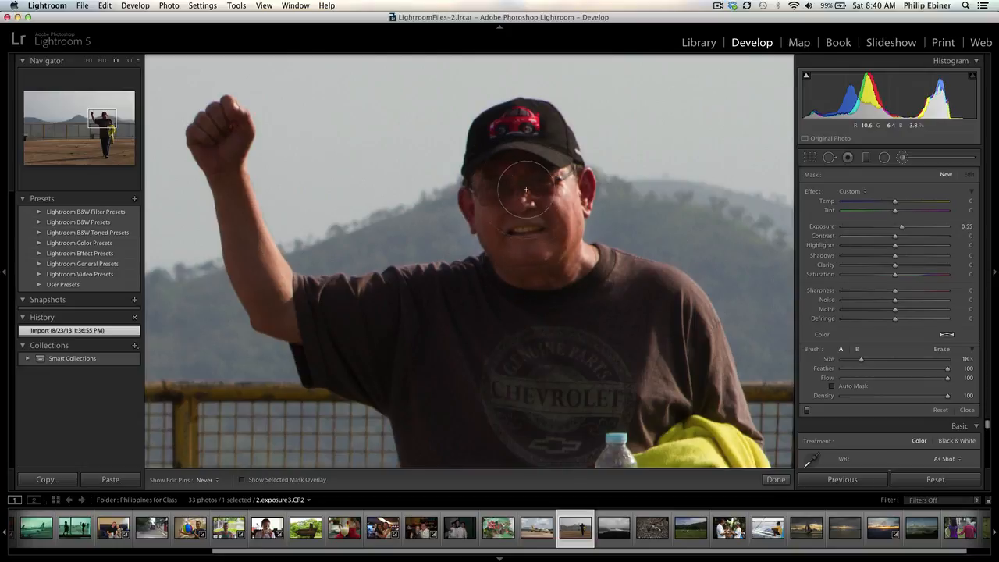
{"action": "mouse_move", "coordinate": [526, 189]}
{"action": "left_mouse_down"}
{"action": "mouse_move", "coordinate": [574, 248]}
{"action": "mouse_move", "coordinate": [559, 255]}
{"action": "left_mouse_up"}
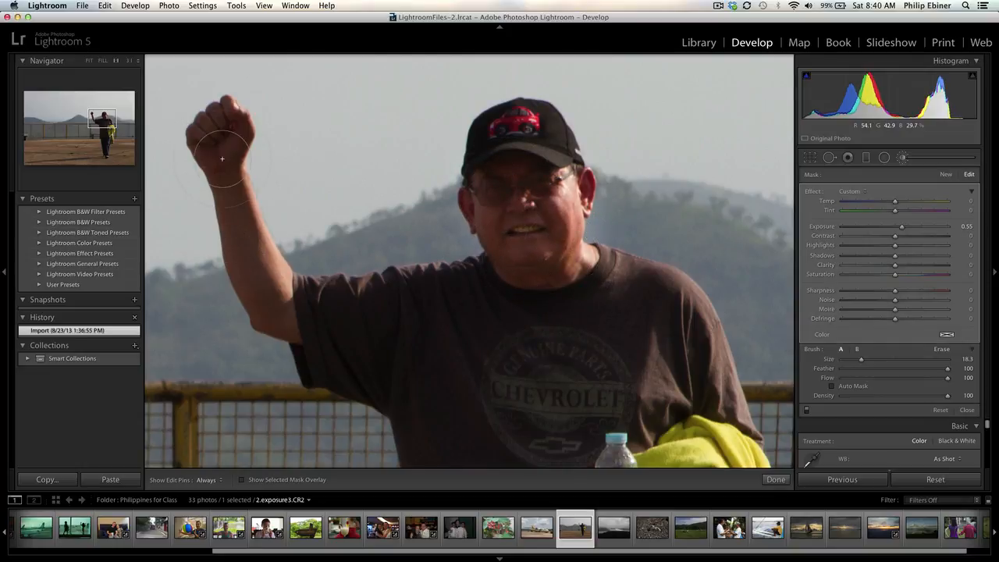
{"action": "mouse_move", "coordinate": [221, 127]}
{"action": "left_mouse_down"}
{"action": "mouse_move", "coordinate": [248, 270]}
{"action": "mouse_move", "coordinate": [298, 342]}
{"action": "left_mouse_up"}
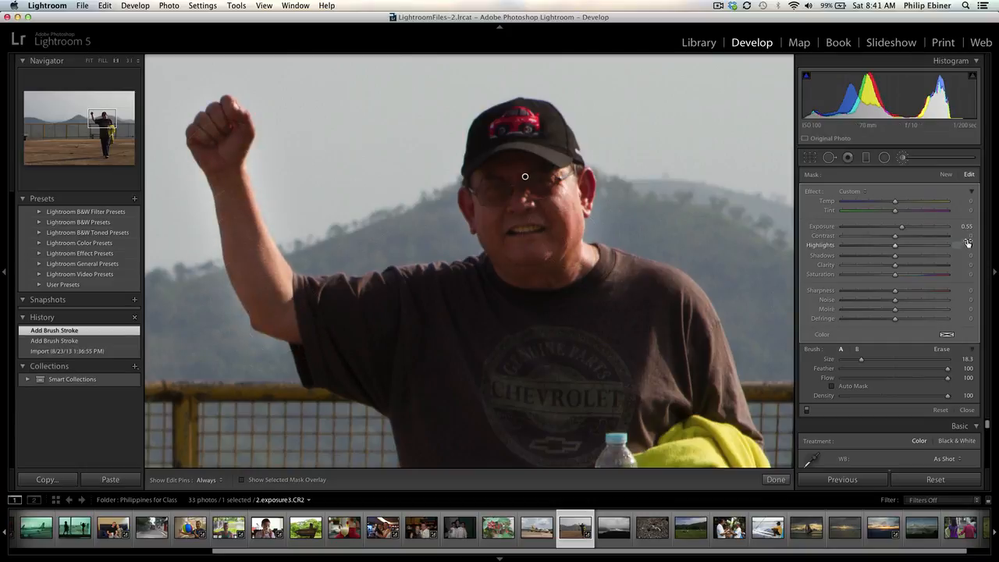
Set the face and arm mask's shadows to 43, sharpness to 36 and exposure to 0.65, and close the brush.
{"action": "left_click_drag", "start_coordinate": [896, 255], "coordinate": [918, 258]}
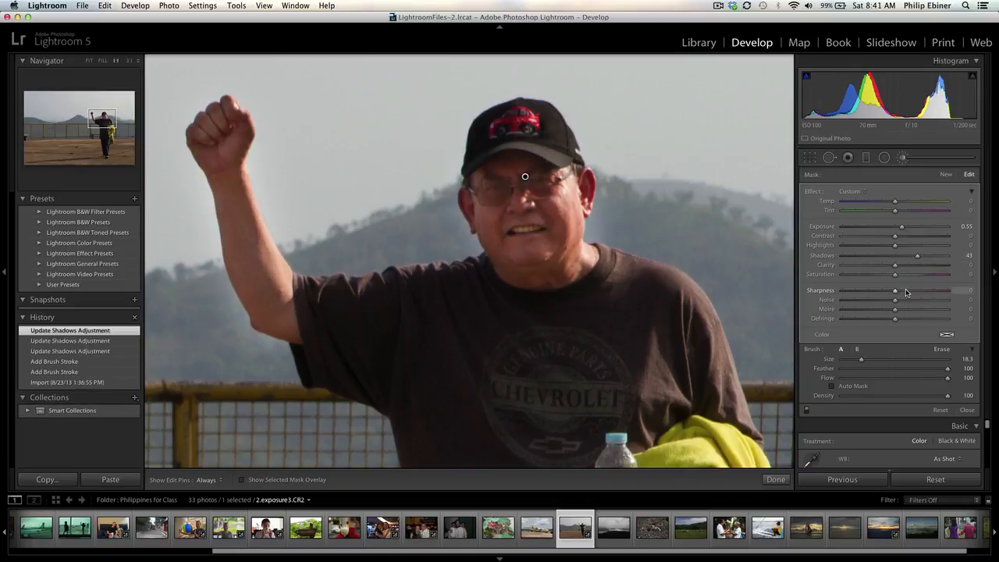
{"action": "left_click_drag", "start_coordinate": [913, 292], "coordinate": [914, 292]}
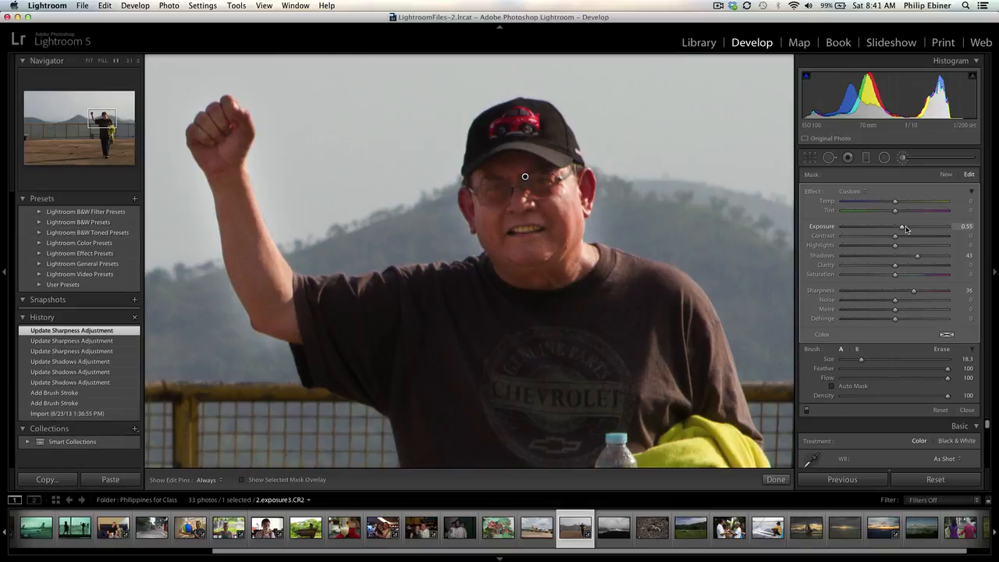
{"action": "left_click_drag", "start_coordinate": [906, 227], "coordinate": [906, 228]}
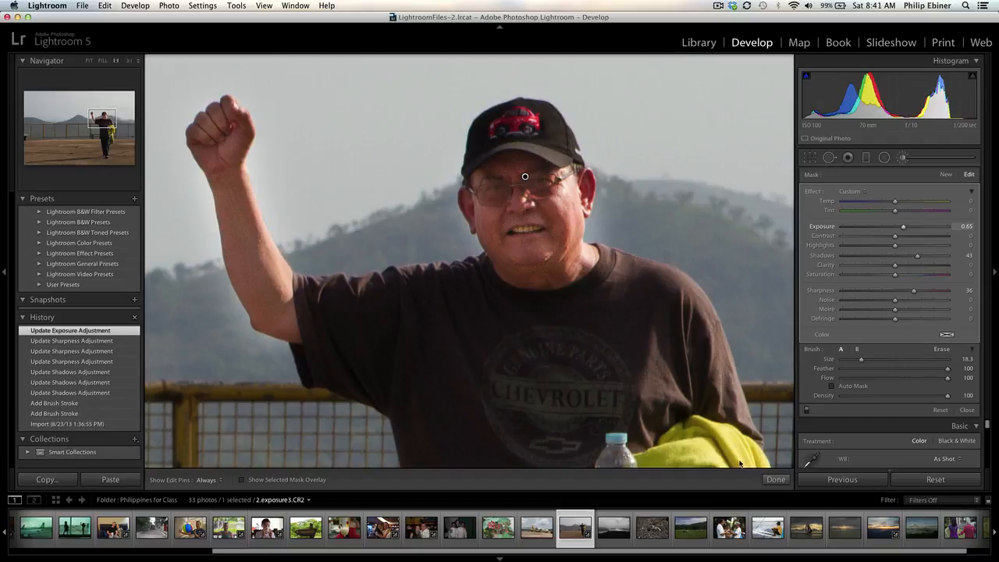
{"action": "left_click", "coordinate": [776, 479]}
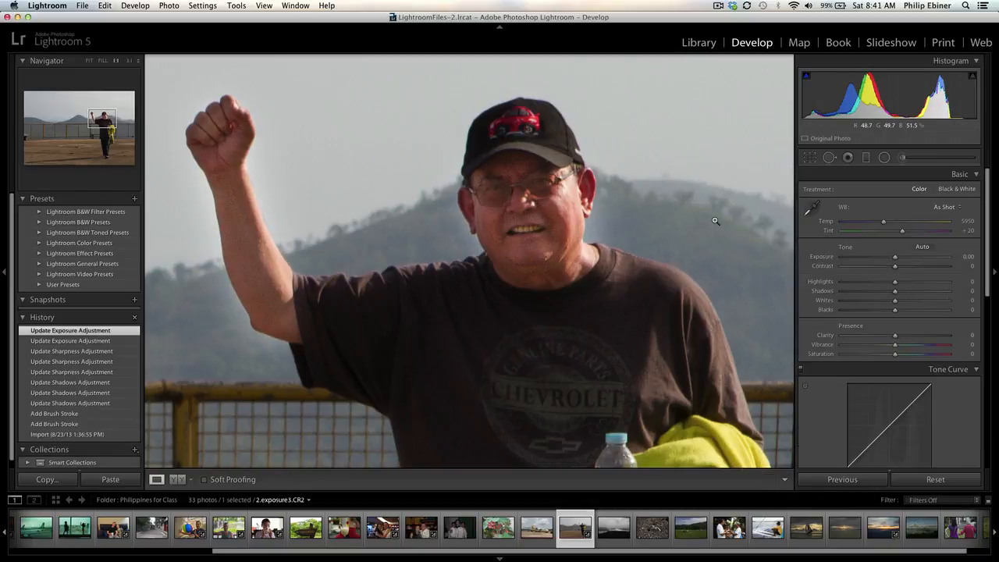
Reselect the face and arm mask, reduce its exposure to 0.15 and raise its shadows to 52, and close the brush.
{"action": "left_click", "coordinate": [715, 221]}
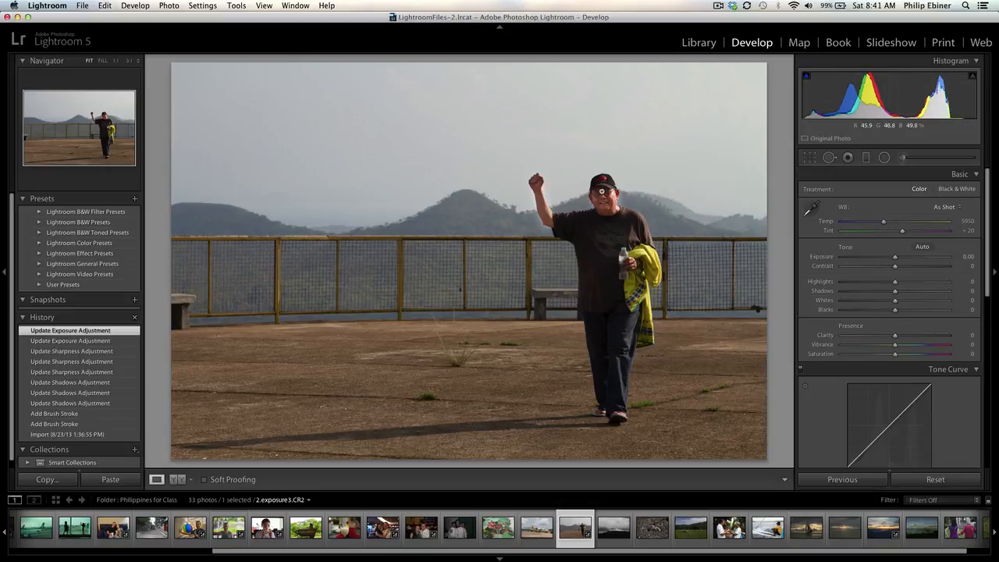
{"action": "left_click", "coordinate": [901, 158]}
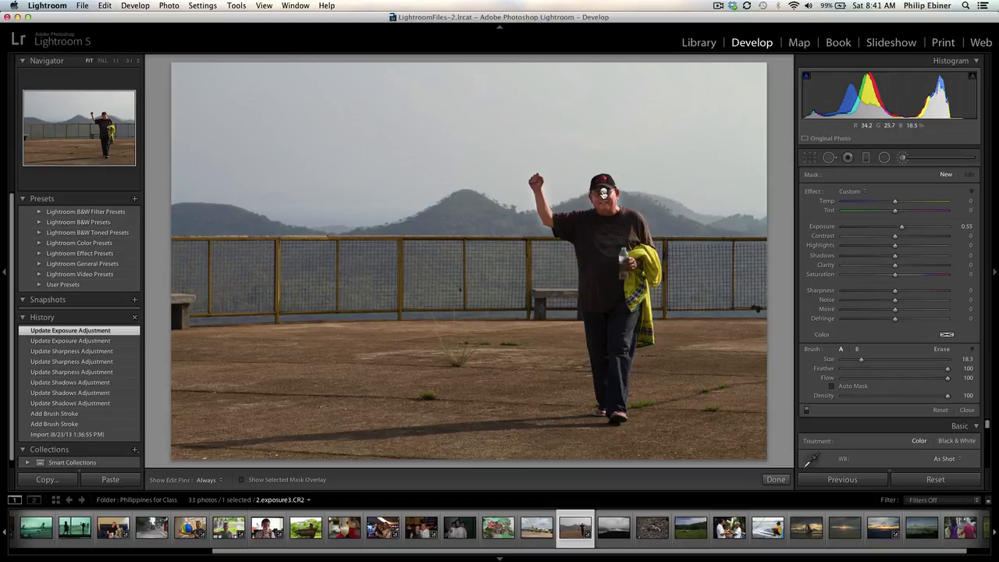
{"action": "left_click", "coordinate": [603, 192]}
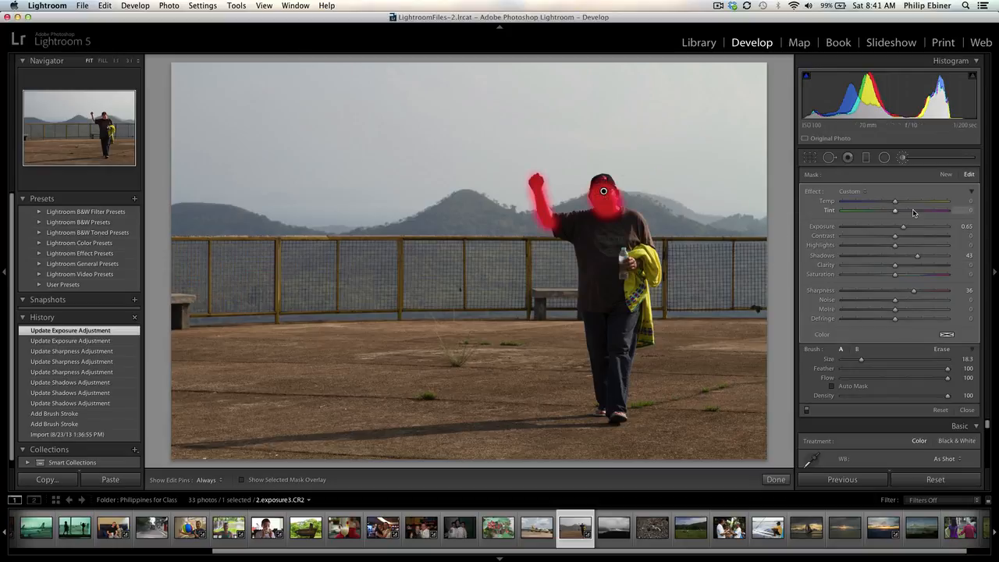
{"action": "left_click_drag", "start_coordinate": [904, 227], "coordinate": [903, 228]}
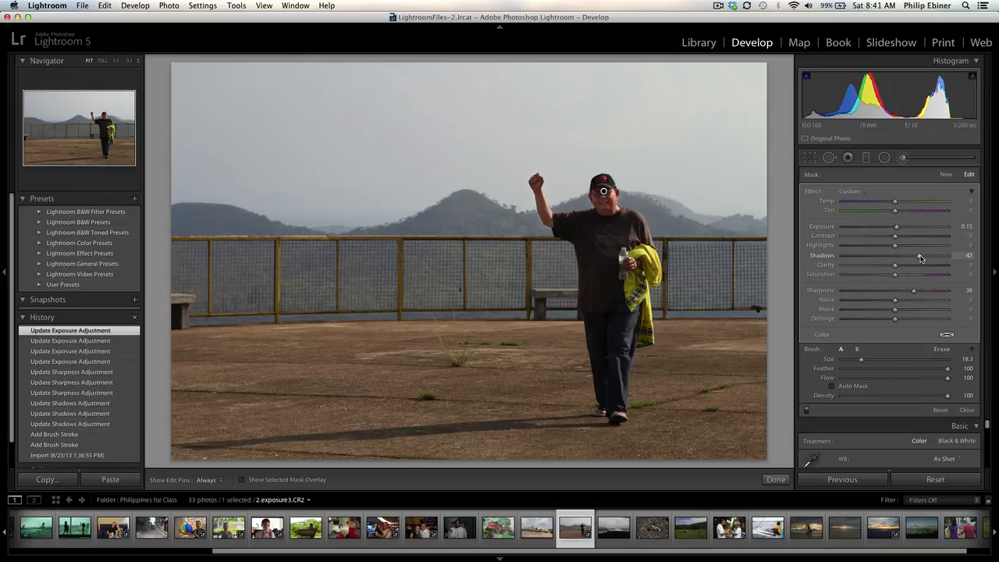
{"action": "left_click_drag", "start_coordinate": [921, 258], "coordinate": [918, 259]}
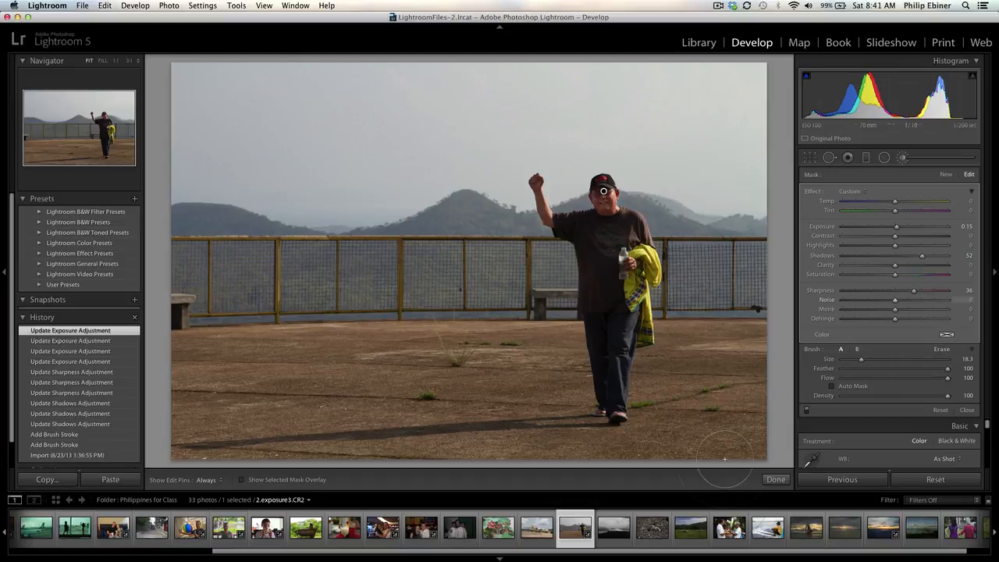
{"action": "left_click", "coordinate": [775, 480]}
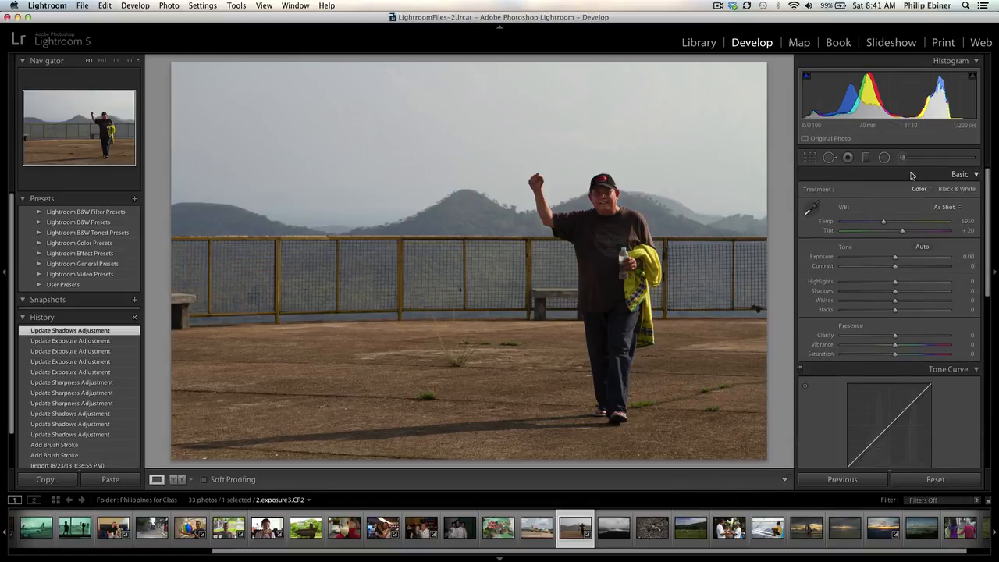
Compare the man's photo with the brush adjustments off and on, leave them enabled, and close the brush.
{"action": "left_click", "coordinate": [901, 159]}
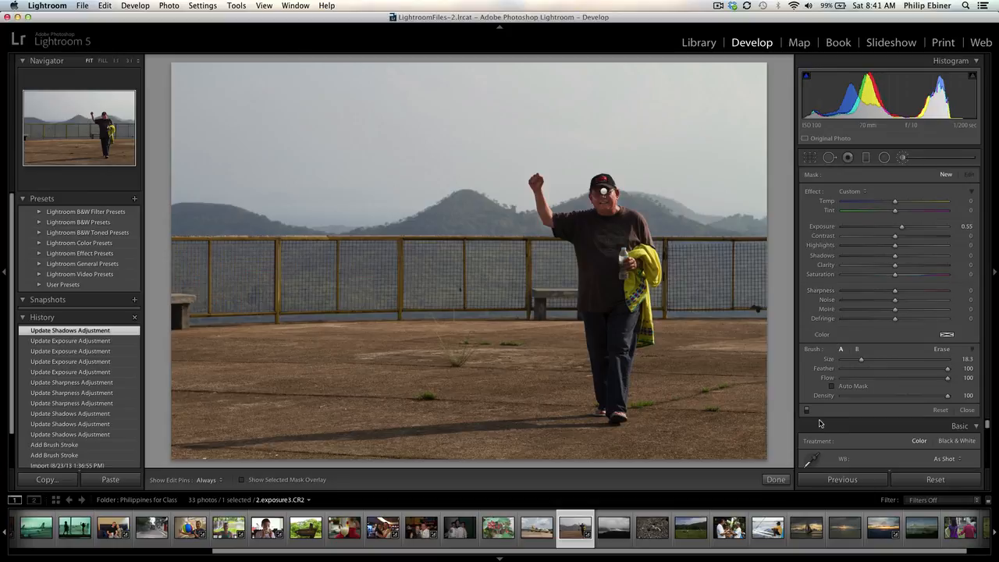
{"action": "left_click", "coordinate": [806, 411]}
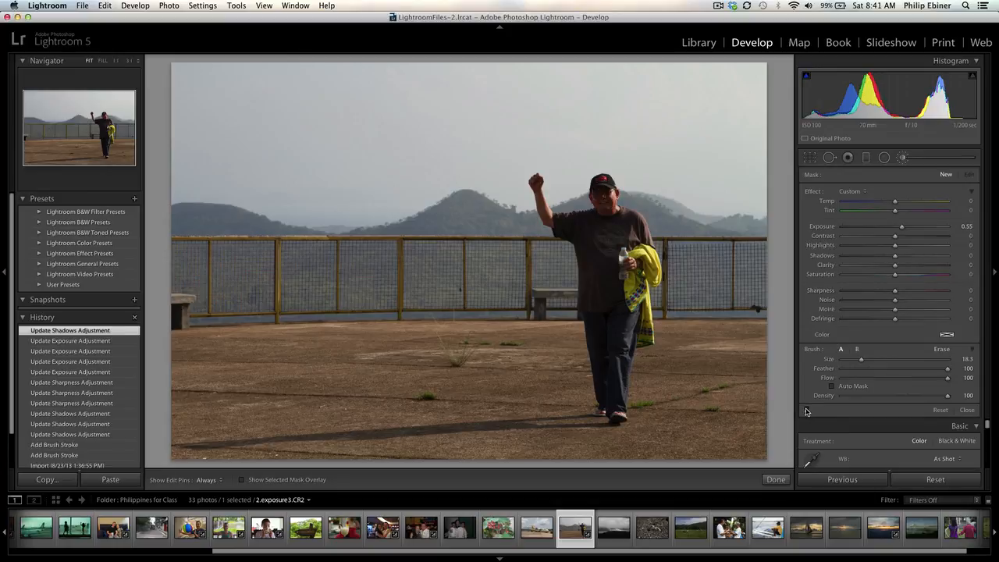
{"action": "left_click", "coordinate": [807, 411]}
{"action": "left_click", "coordinate": [807, 411]}
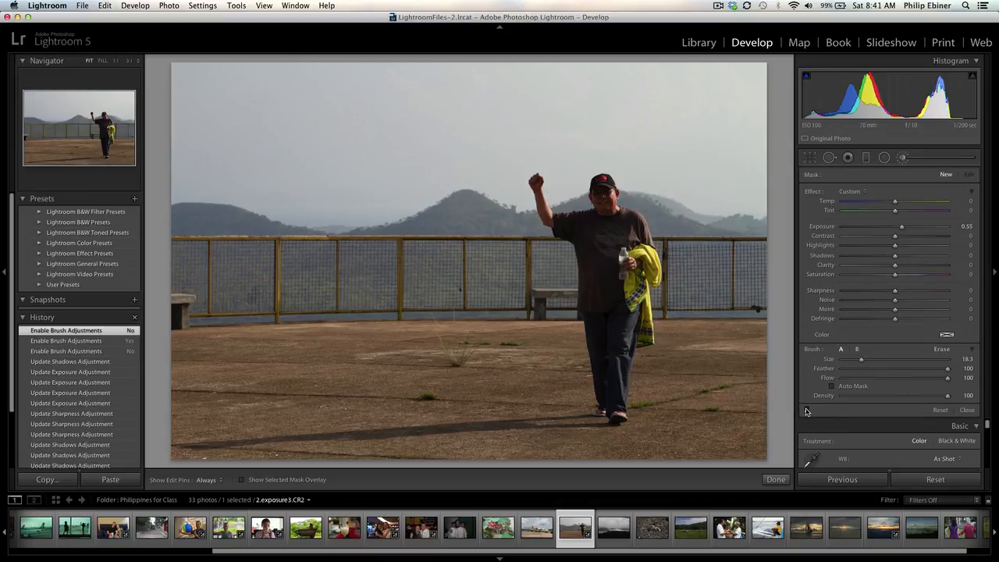
{"action": "left_click", "coordinate": [806, 412]}
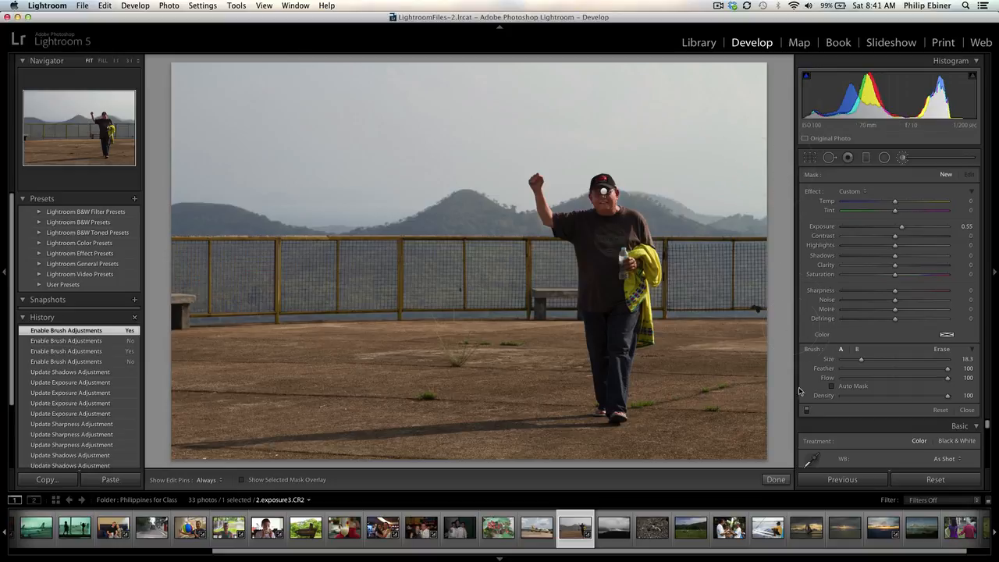
{"action": "left_click", "coordinate": [780, 480]}
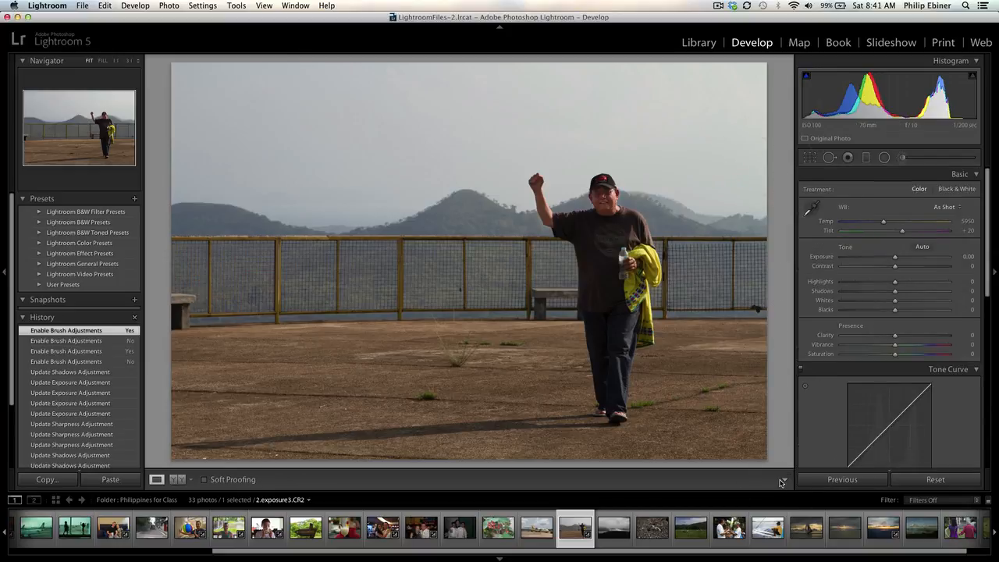